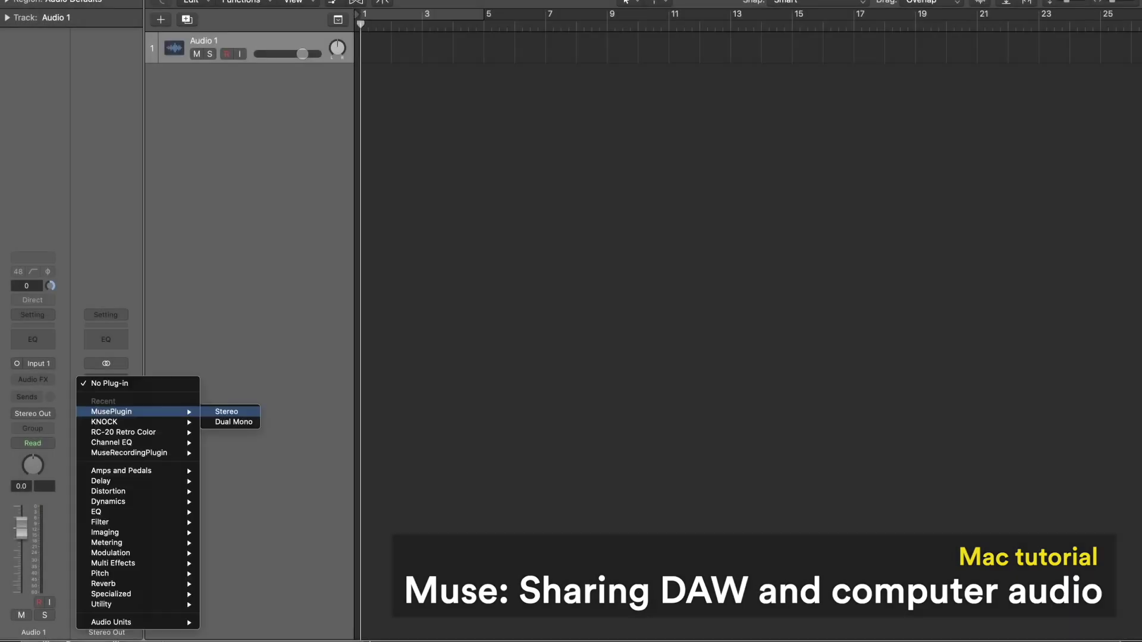
Step: Load MusePlugin in stereo on the Stereo Out channel so its window shows GOOD
{"action": "key", "text": "Return"}
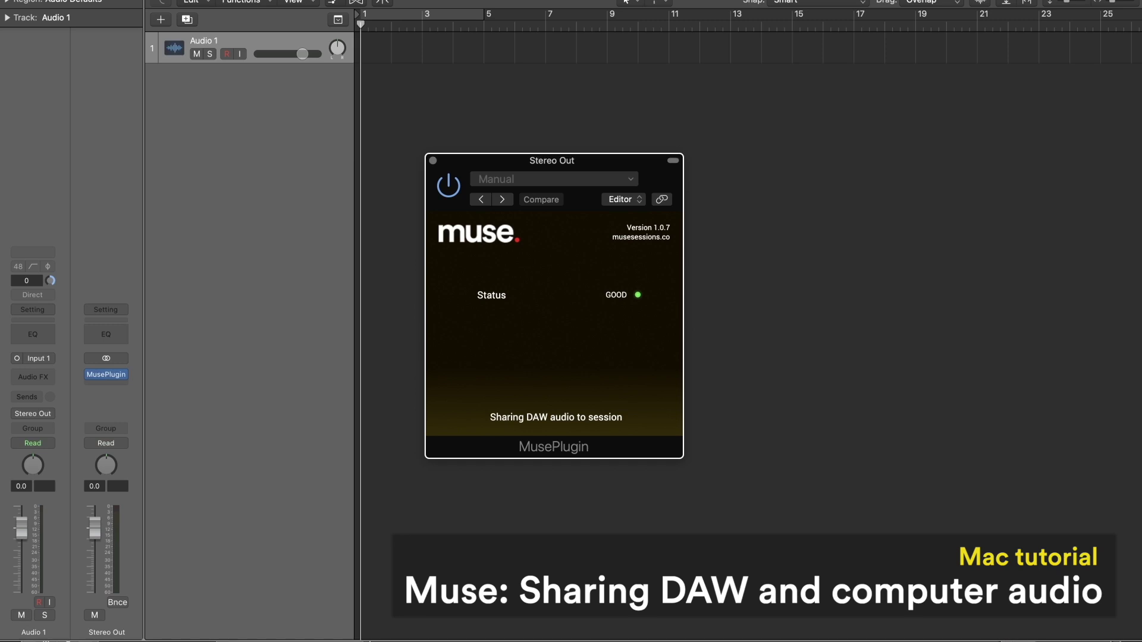